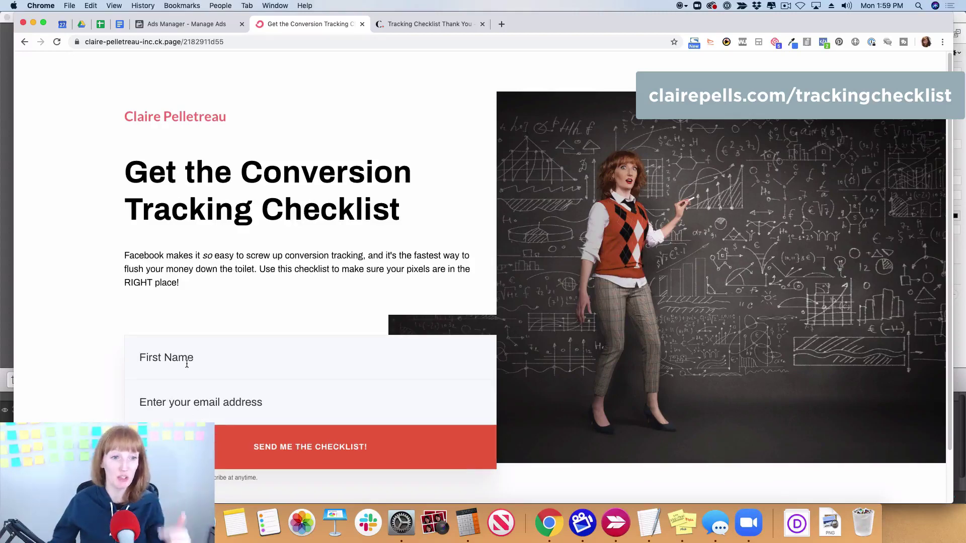
# Switch to the Conversion Tracking Checklist opt-in page tab.
pyautogui.click(397, 24)
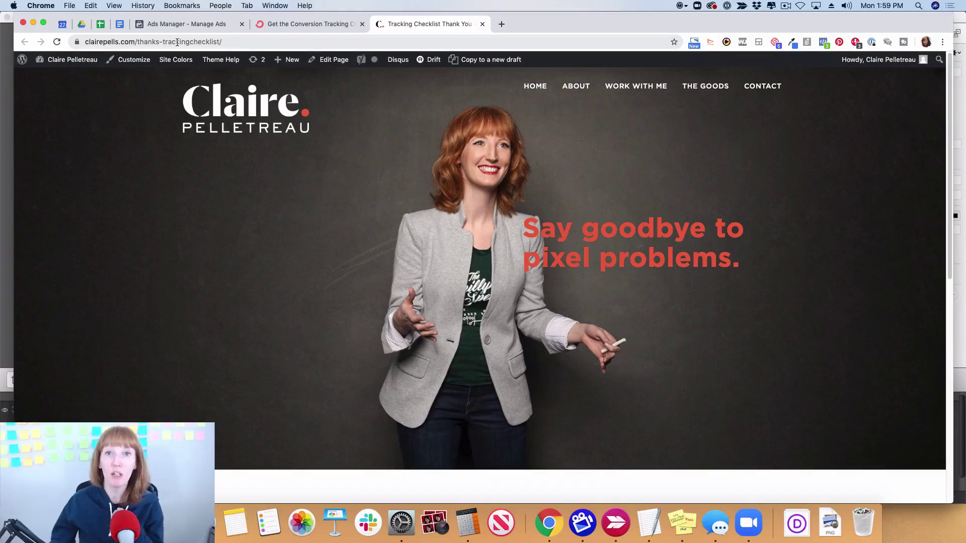
# Copy the address clairepells.com/thanks-trackingchecklist/ and go back to the Ads Manager campaigns list.
pyautogui.moveTo(224, 42); pyautogui.dragTo(71, 41)
pyautogui.press('super+c')
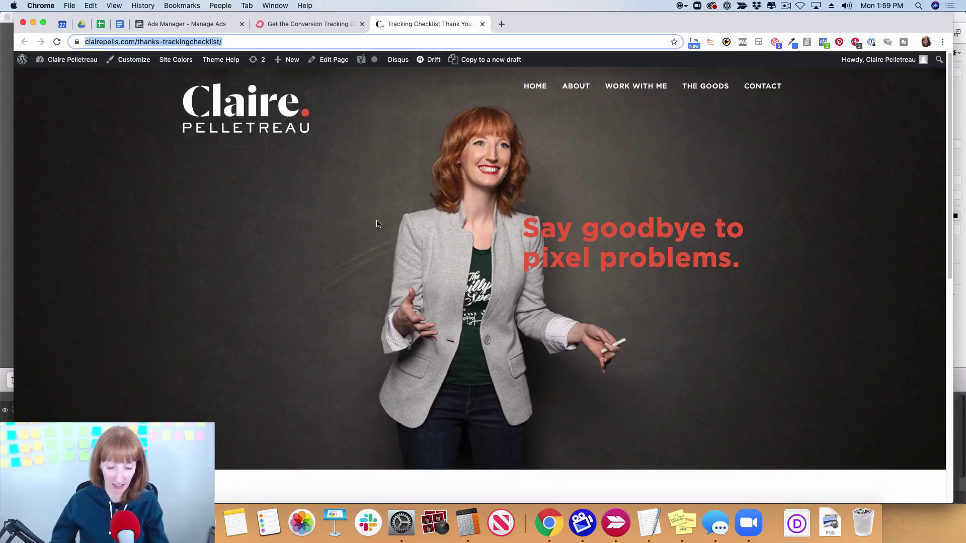
pyautogui.click(198, 25)
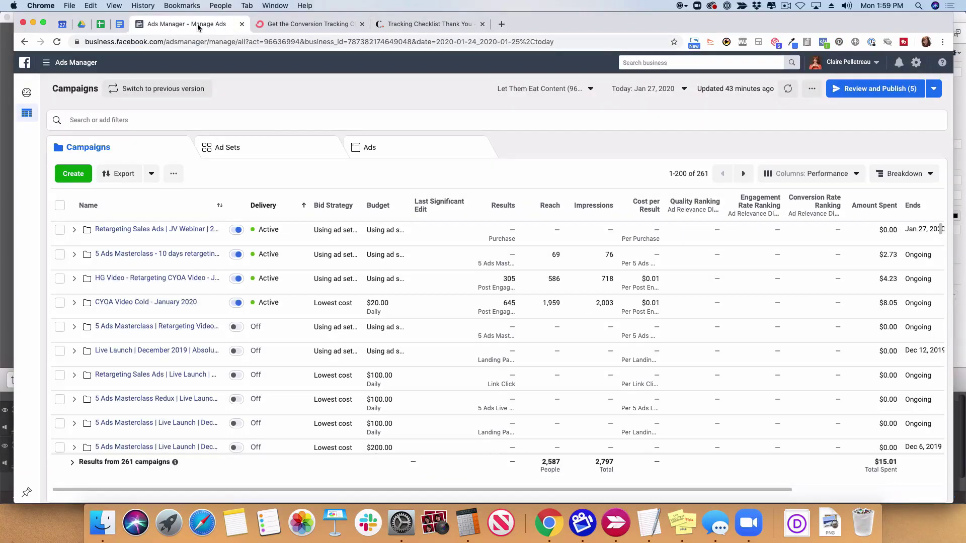
pyautogui.click(46, 64)
# Go to Events Manager's Custom Conversions page through All Tools and begin a new custom conversion.
pyautogui.moveTo(99, 319)
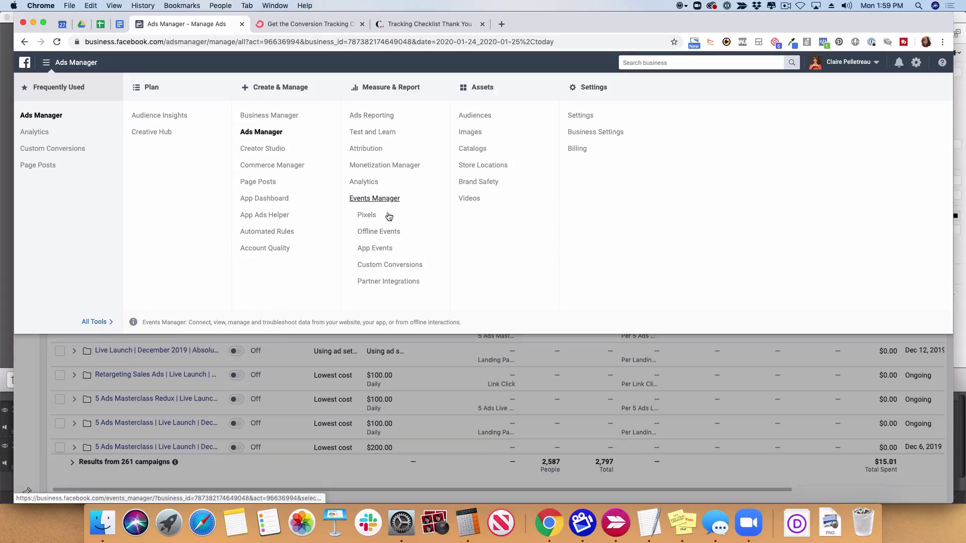
pyautogui.click(377, 267)
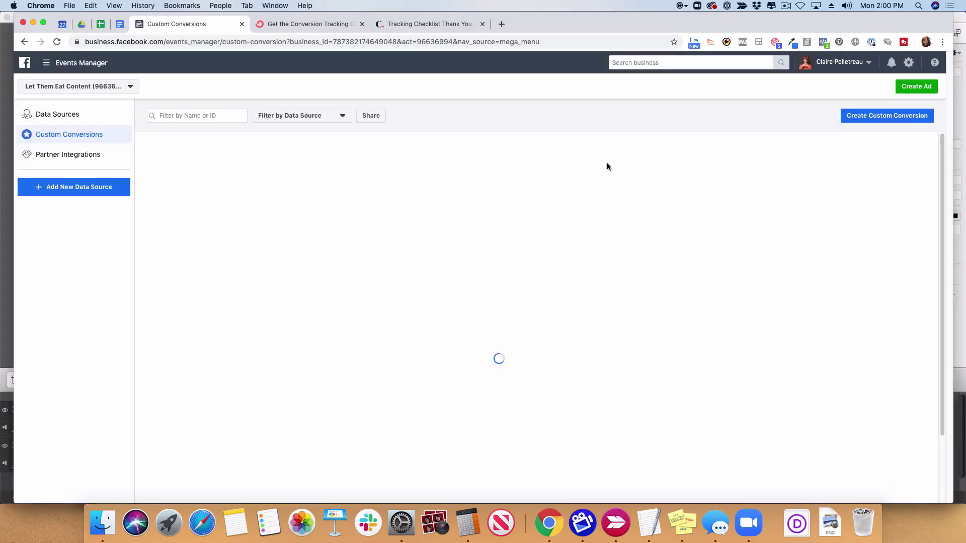
pyautogui.click(862, 120)
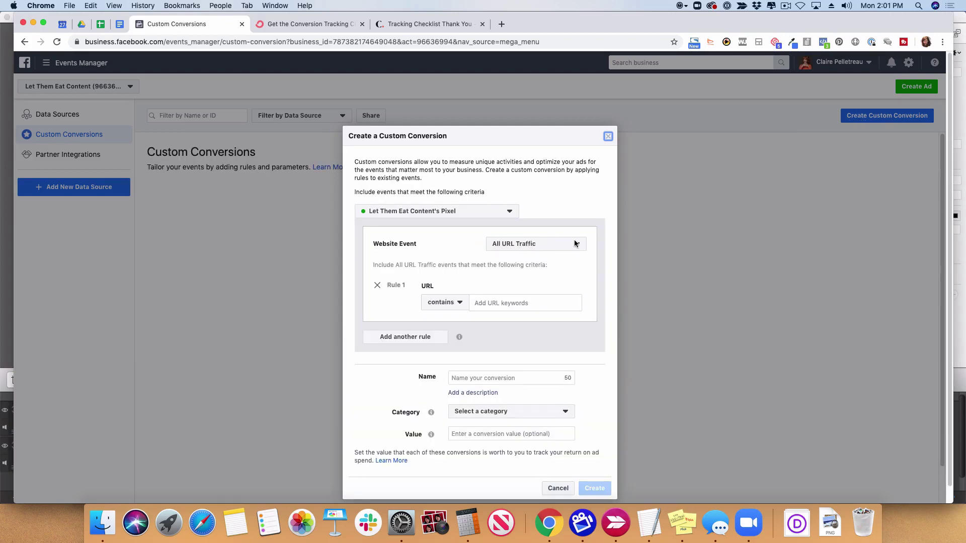
pyautogui.click(460, 302)
pyautogui.click(456, 342)
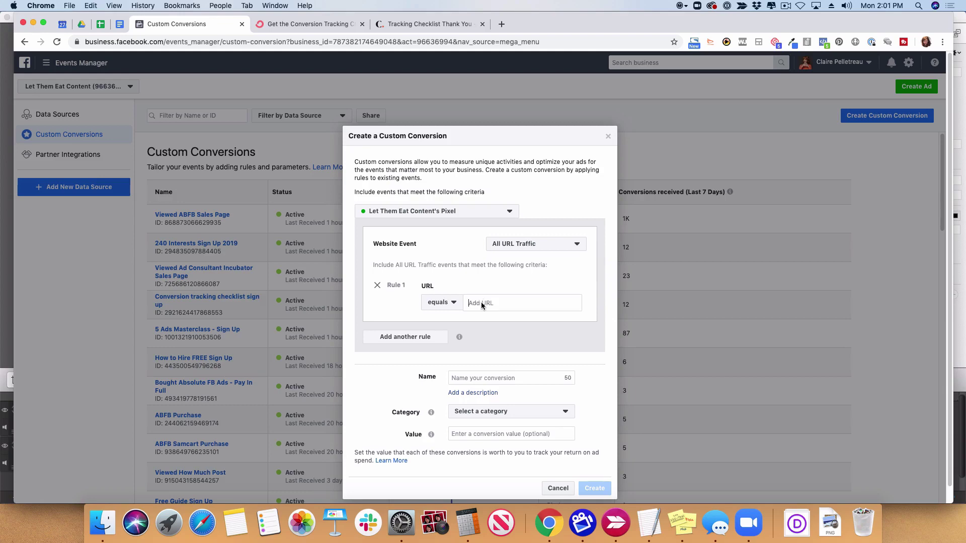
pyautogui.press('super+v')
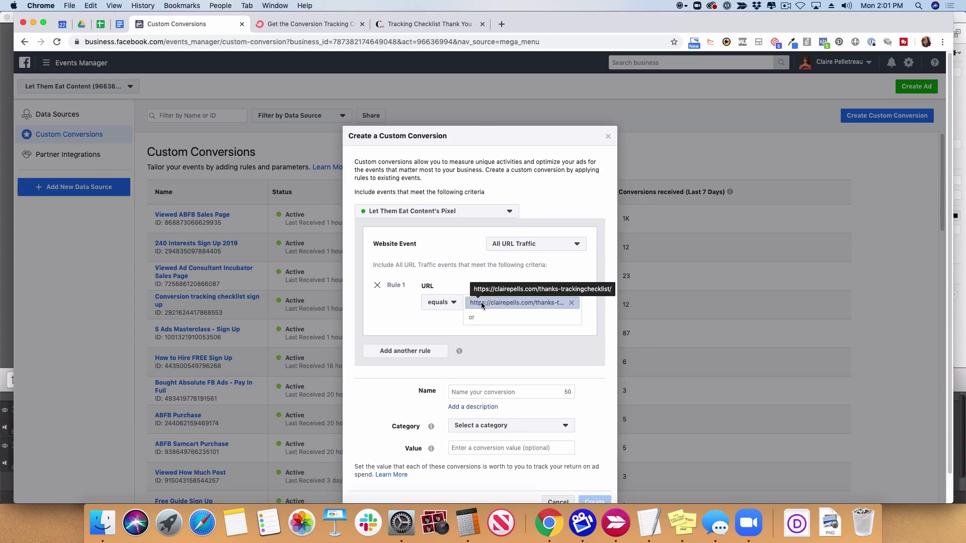
pyautogui.click(331, 23)
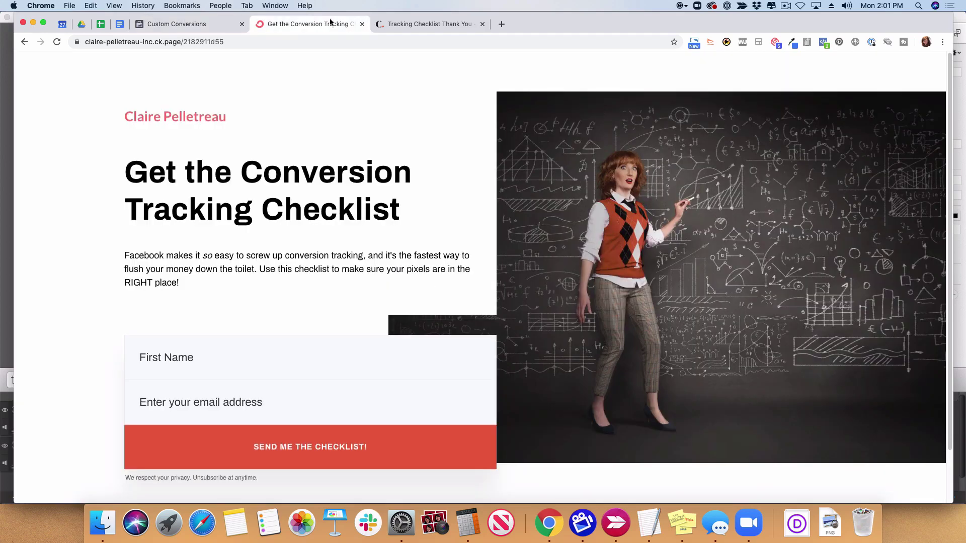
pyautogui.click(414, 20)
pyautogui.click(226, 43)
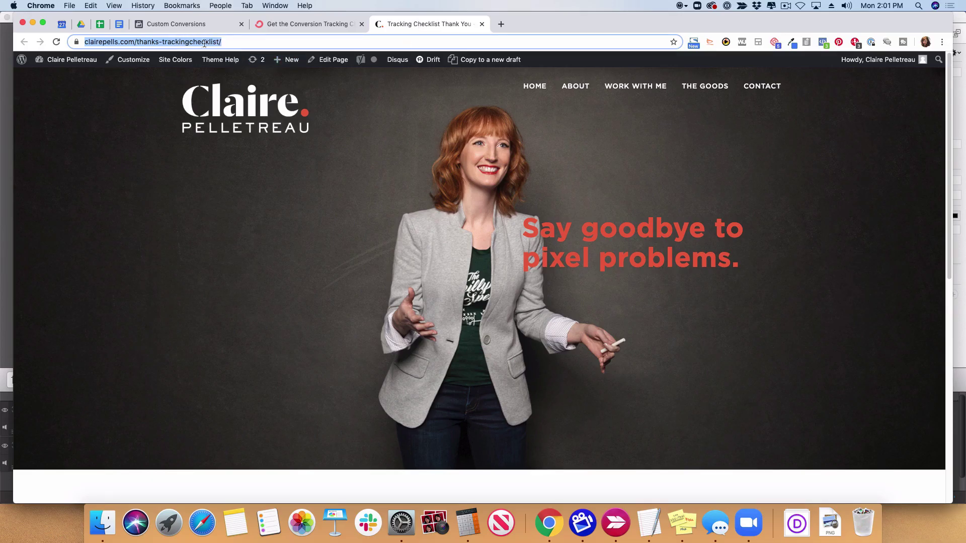
pyautogui.click(191, 24)
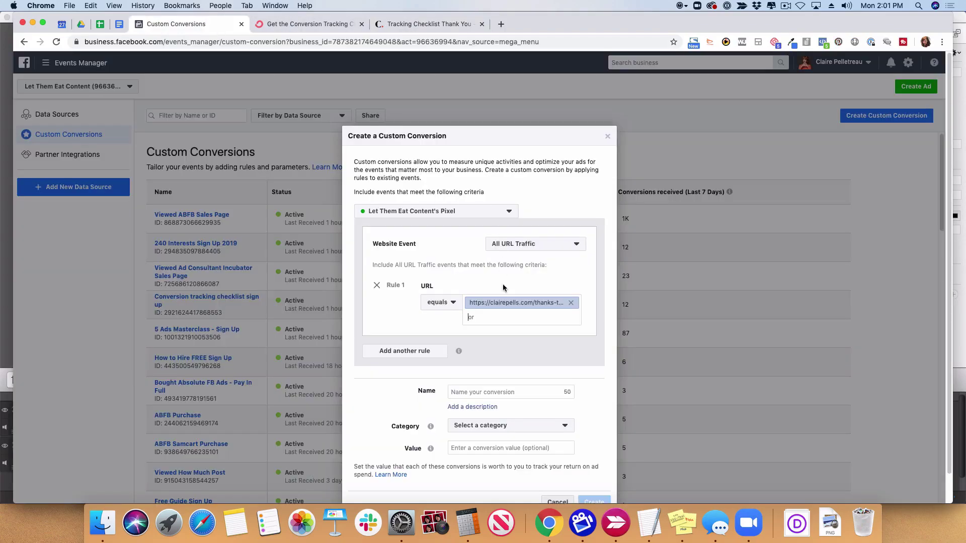
# Name the draft 'Tracking Checklist - Sign Up' with category Lead, then cancel it unsaved.
pyautogui.click(480, 362)
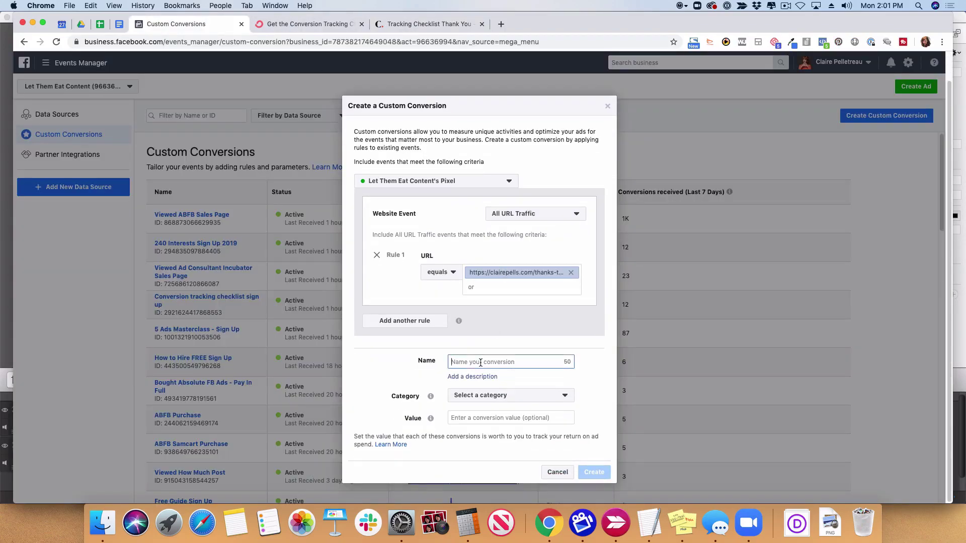
pyautogui.write('Tracking Checklist - Sign Up')
pyautogui.click(494, 396)
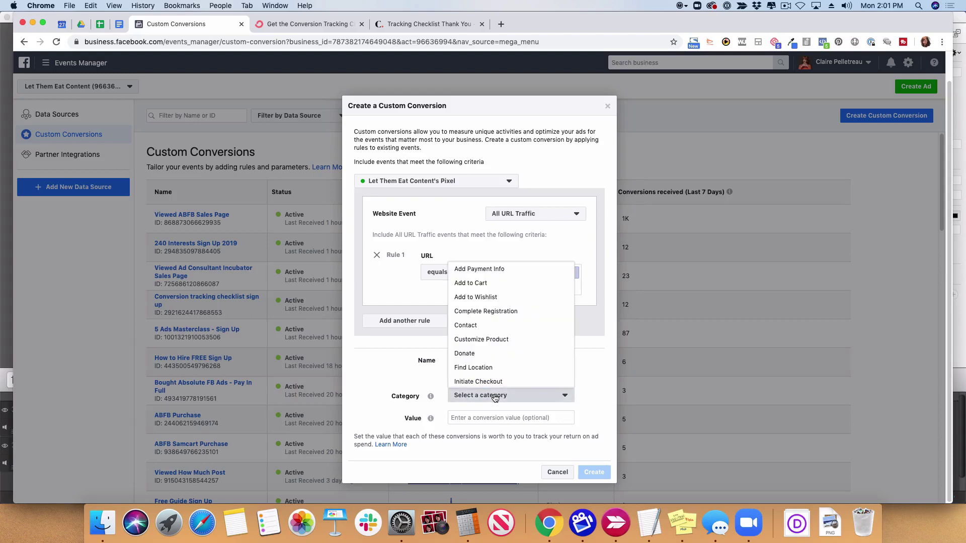
pyautogui.scroll(-3, 512, 367)
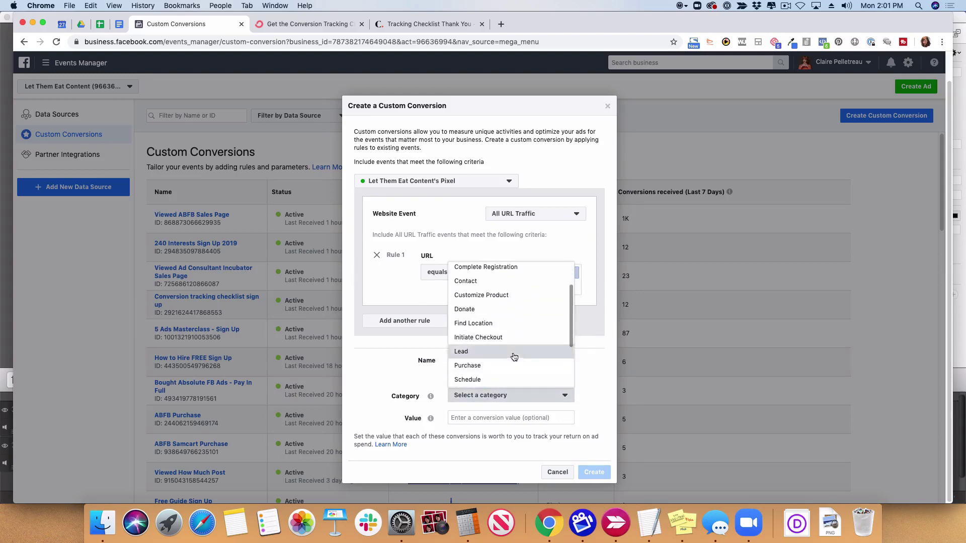
pyautogui.click(514, 359)
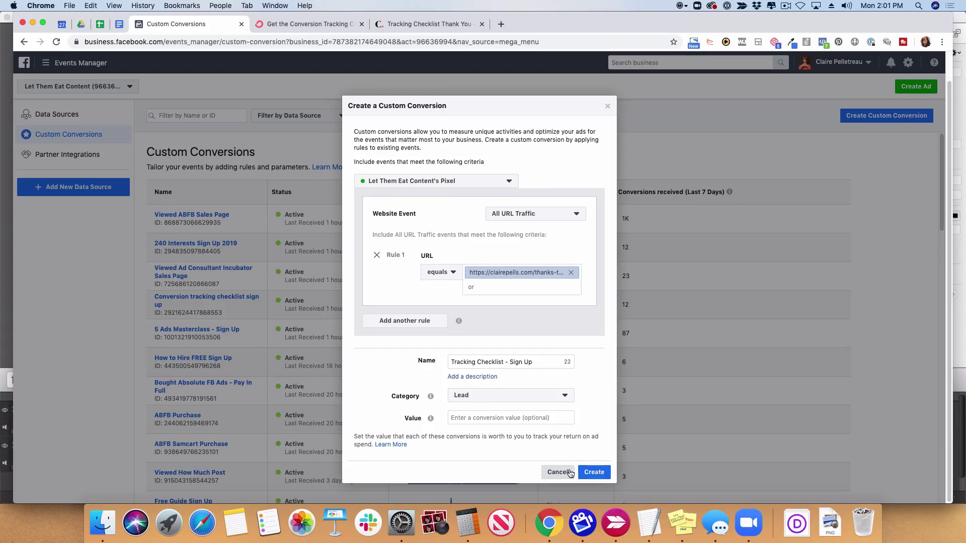
pyautogui.click(572, 472)
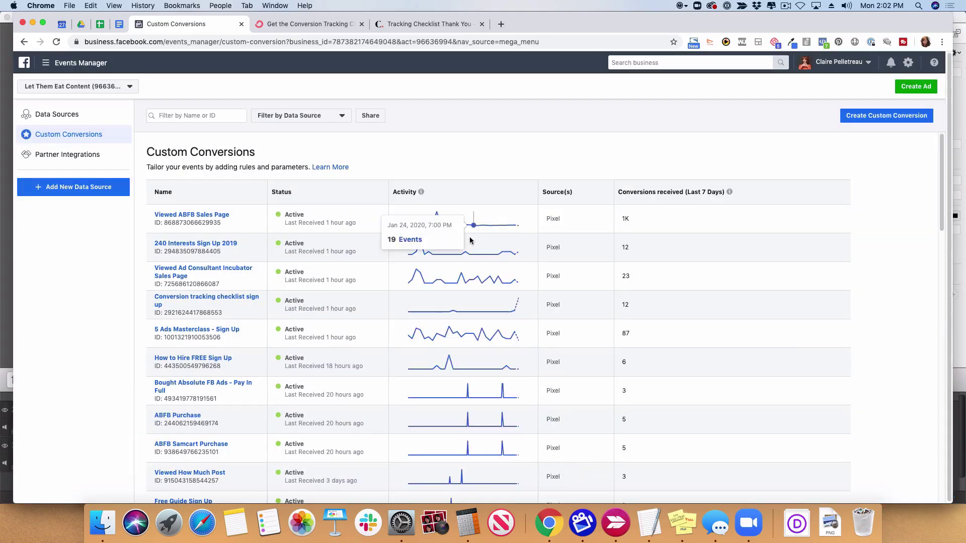
# Reload the checklist thank-you page and return to the Custom Conversions list.
pyautogui.click(424, 24)
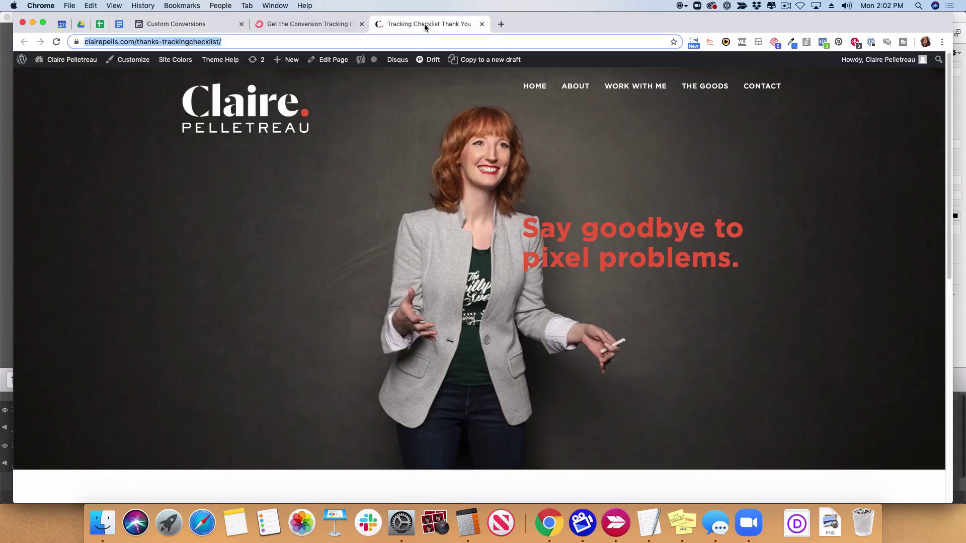
pyautogui.press('Return')
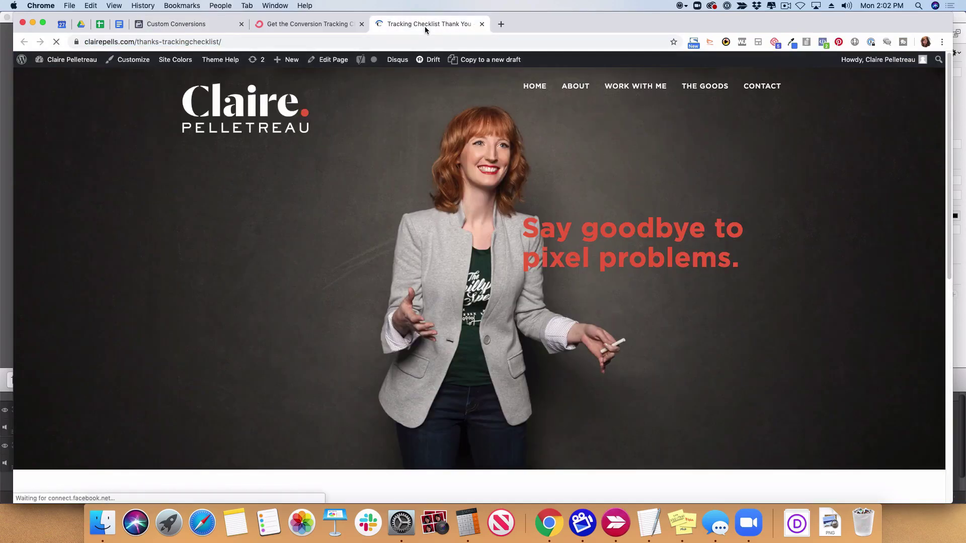
pyautogui.click(214, 24)
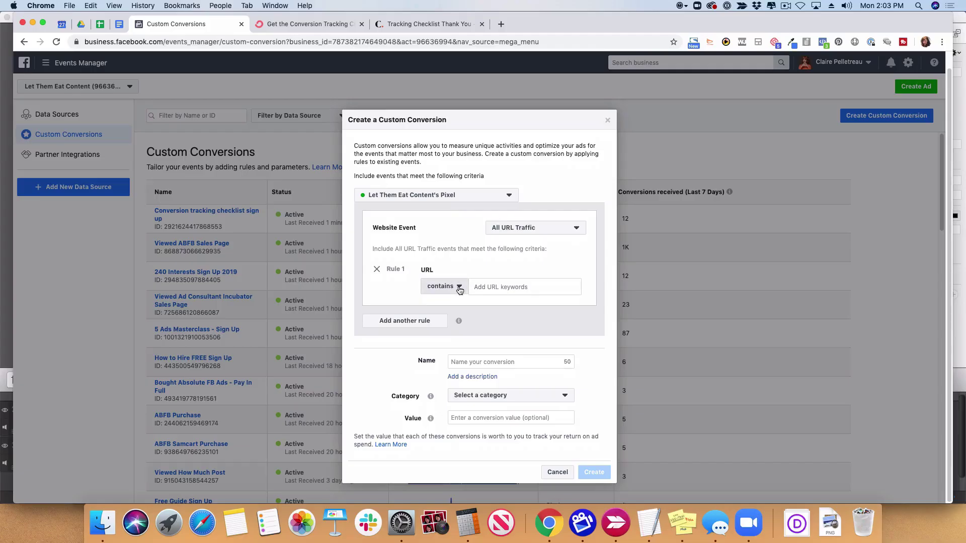
# Make the new conversion's URL rule equal clairepells.com/afa-success/.
pyautogui.click(459, 287)
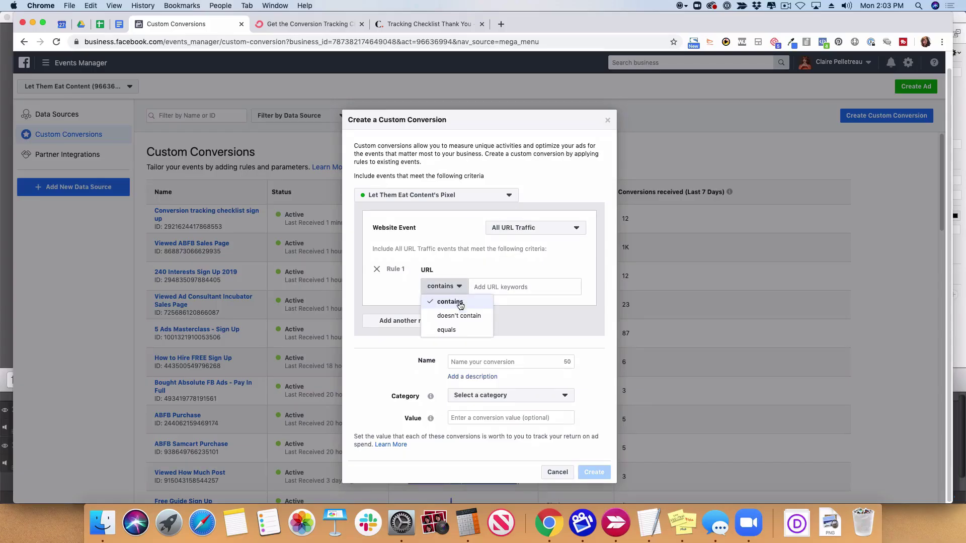
pyautogui.press('Return')
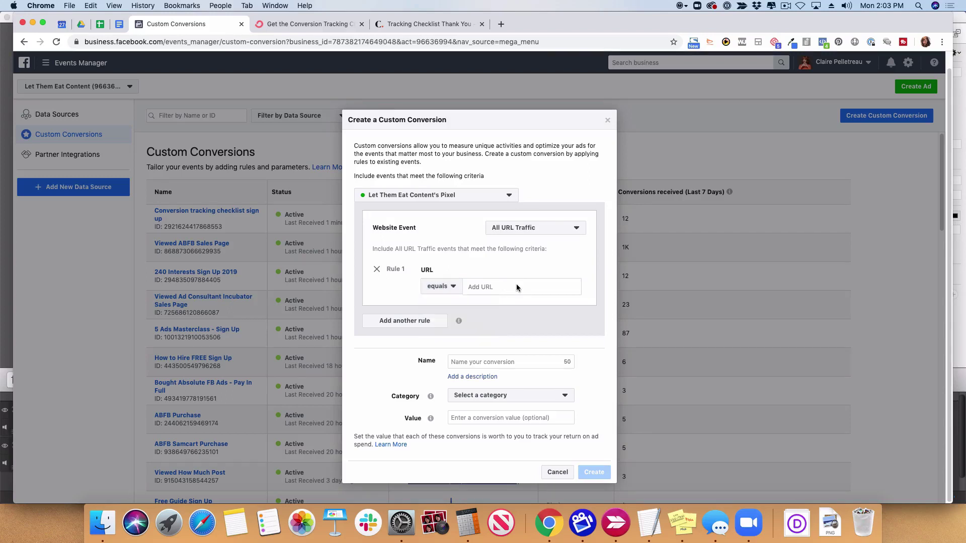
pyautogui.write('clairepells.com/')
pyautogui.write('afa-success/')
pyautogui.click(516, 362)
# Name the conversion 'Bought AFA - Full Price', category Purchase, value $1497.00 USD.
pyautogui.write('Bought AFA ')
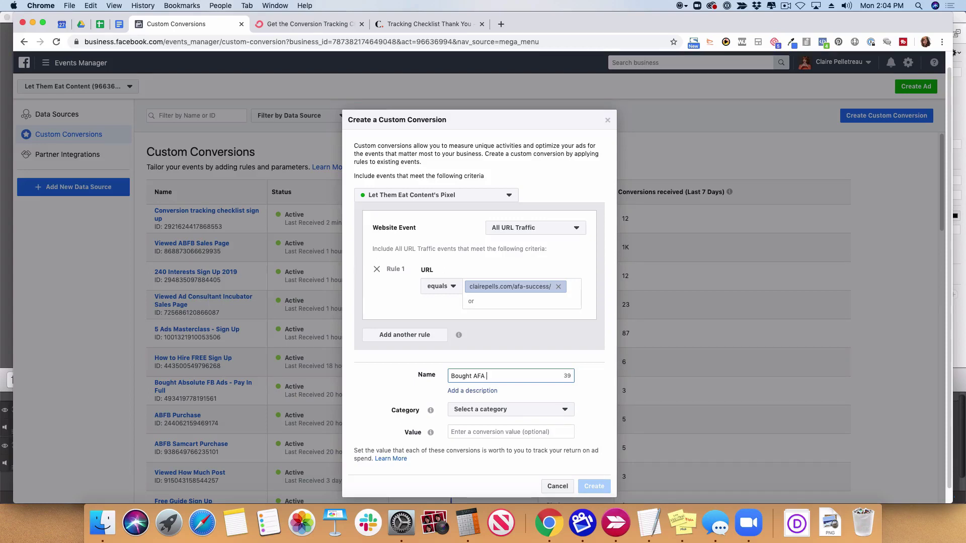
pyautogui.write('- Full Price')
pyautogui.scroll(-1, 515, 367)
pyautogui.click(515, 397)
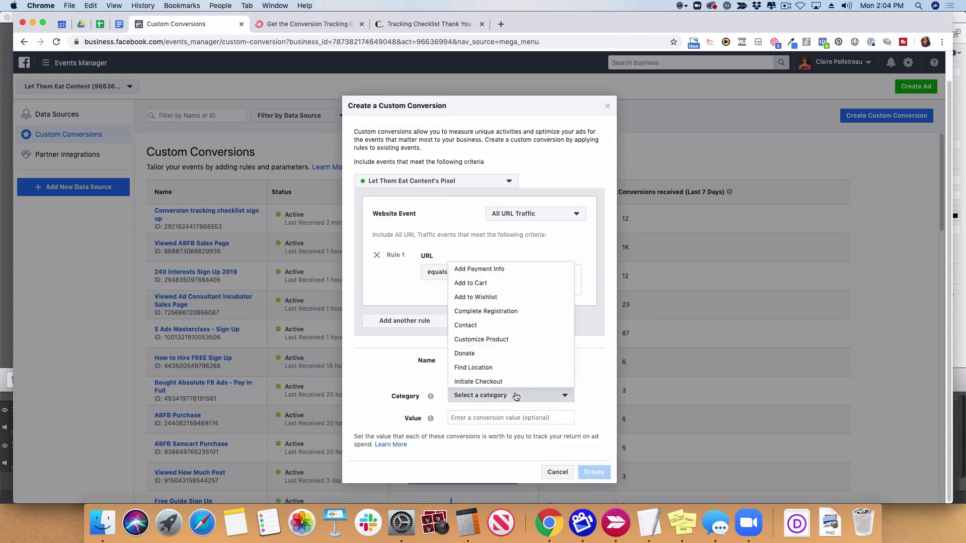
pyautogui.scroll(-4, 515, 357)
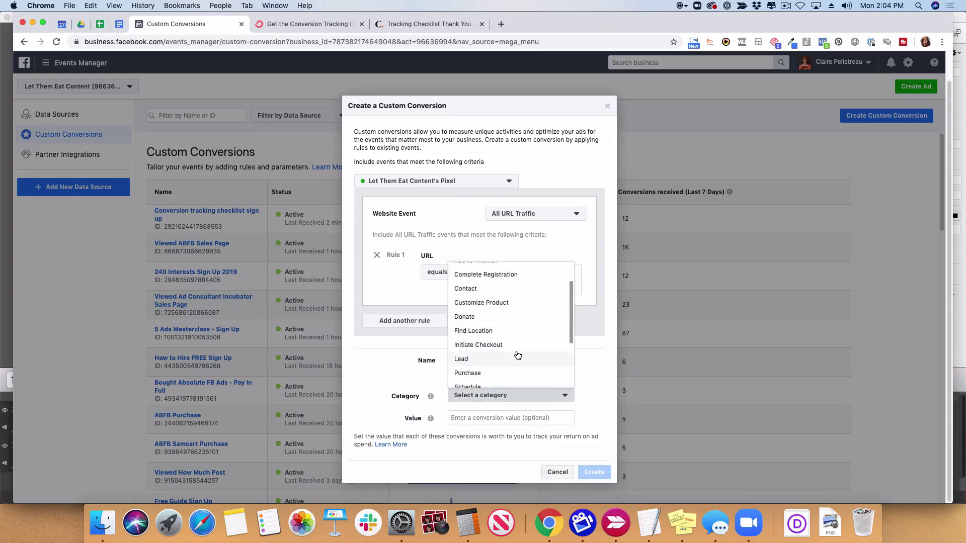
pyautogui.click(515, 355)
pyautogui.click(498, 418)
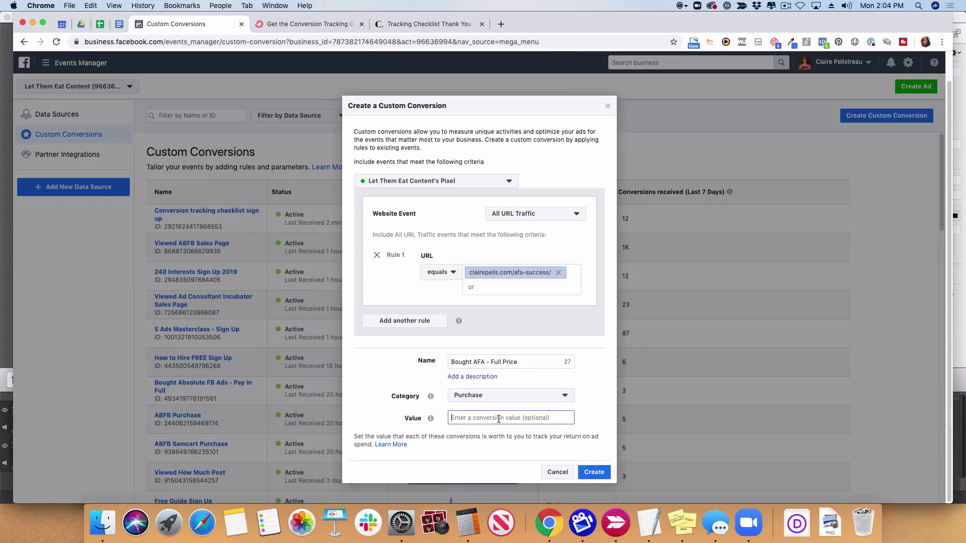
pyautogui.write('1497')
pyautogui.click(371, 404)
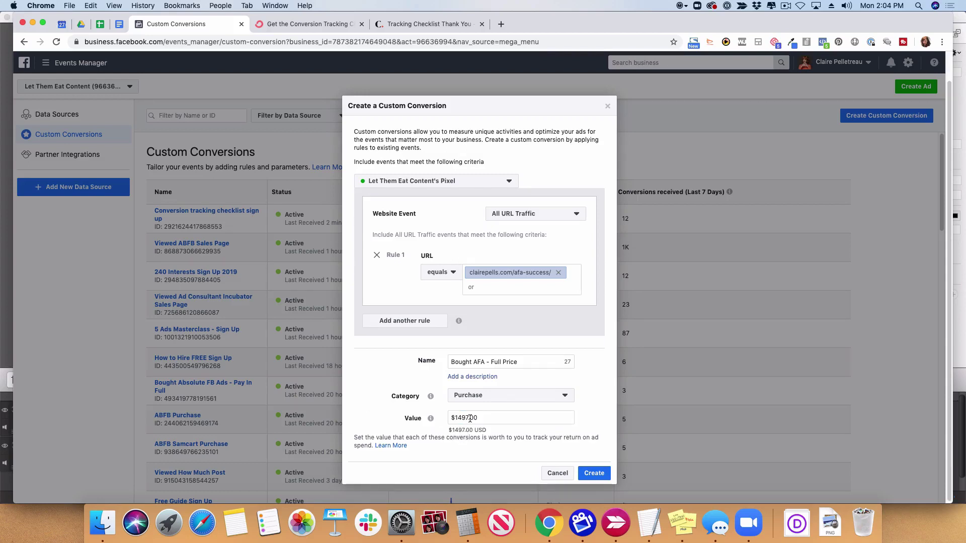